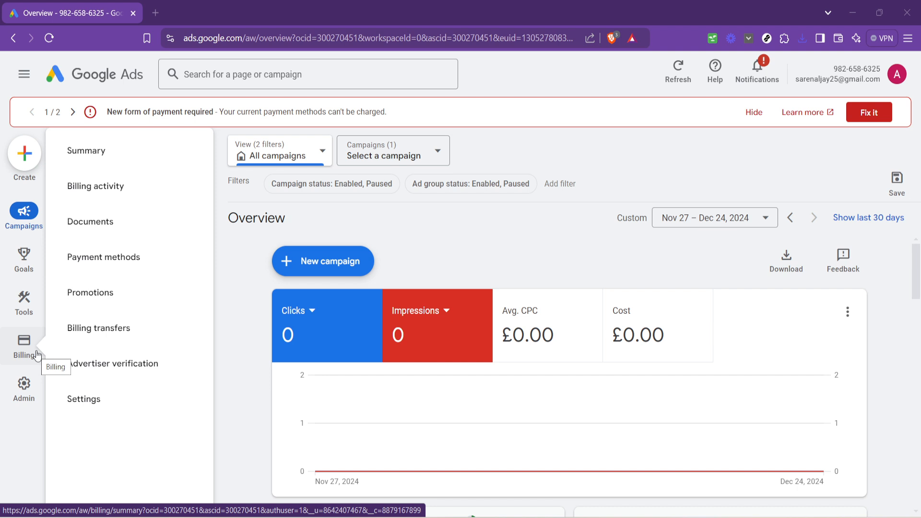
# Load the Billing summary page from the Billing submenu
pyautogui.click(122, 150)
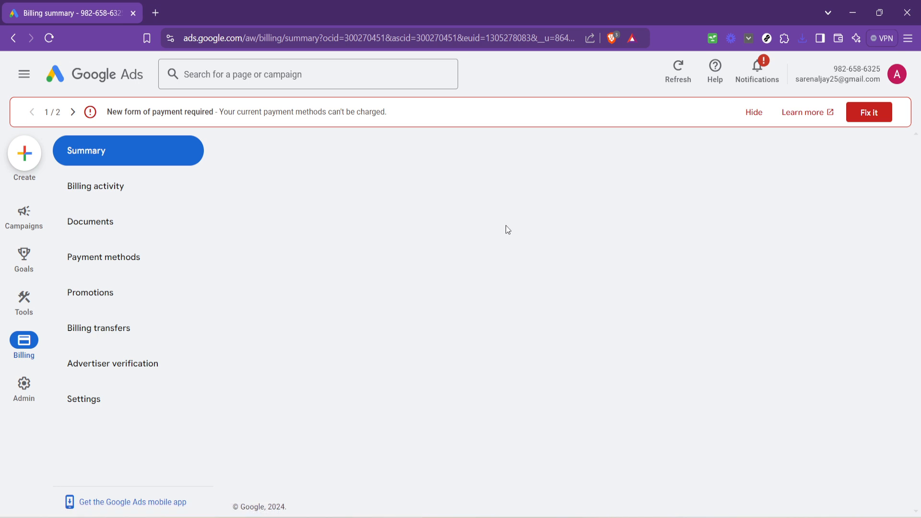